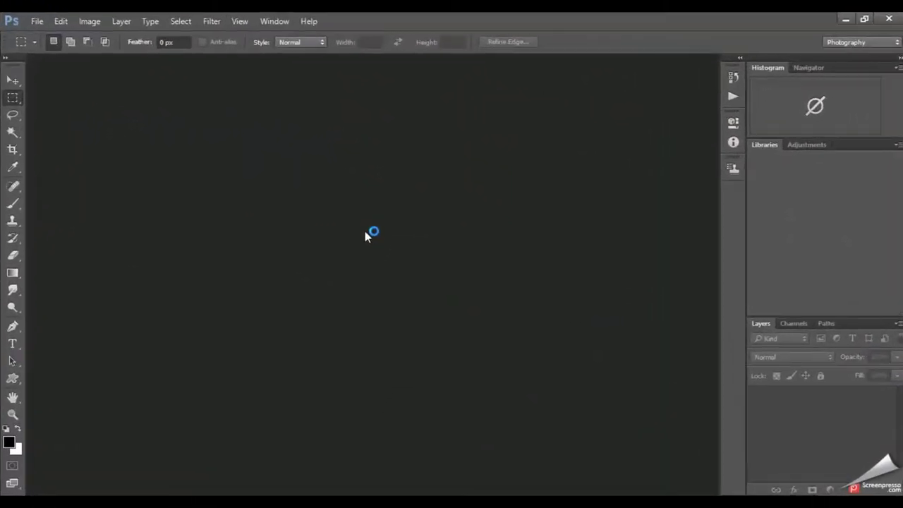
Open Photoshop's File menu with no document loaded
left_click(38, 21)
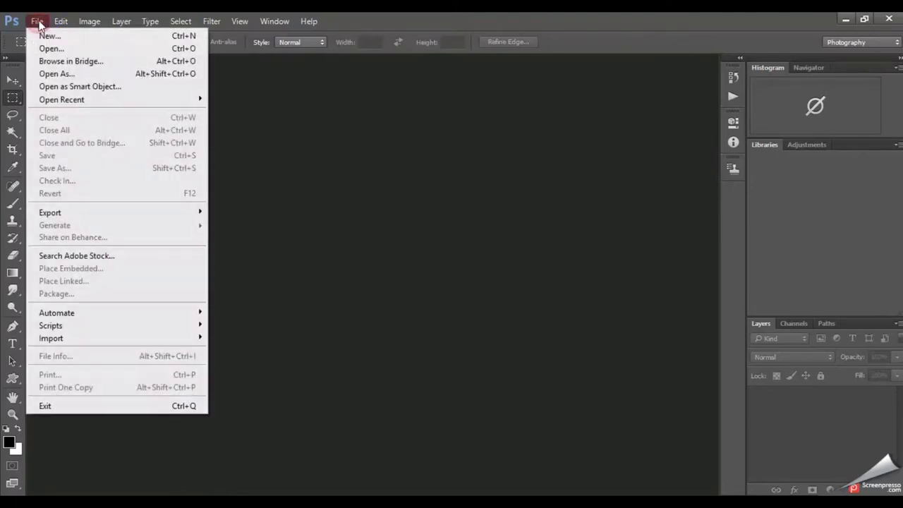
Open Eye.jpg from Desktop > Eye Color Changing and fit it to the window
left_click(43, 45)
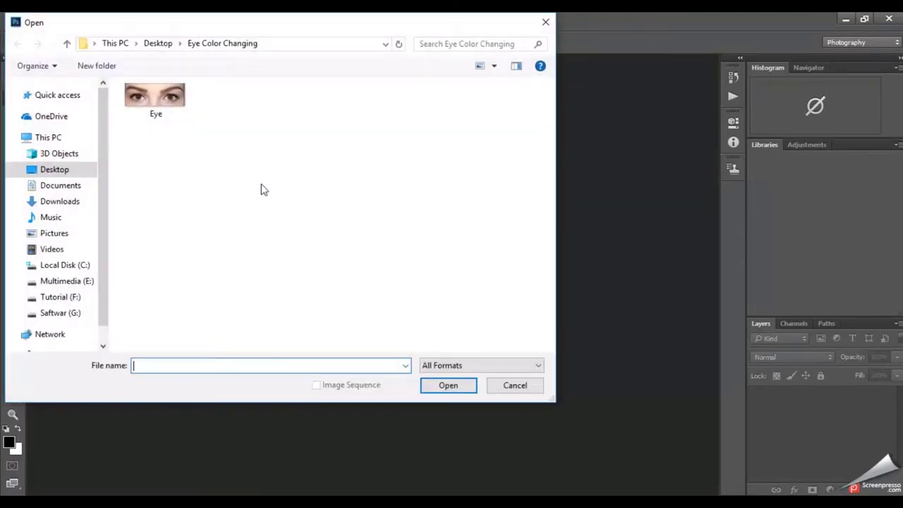
left_click(159, 98)
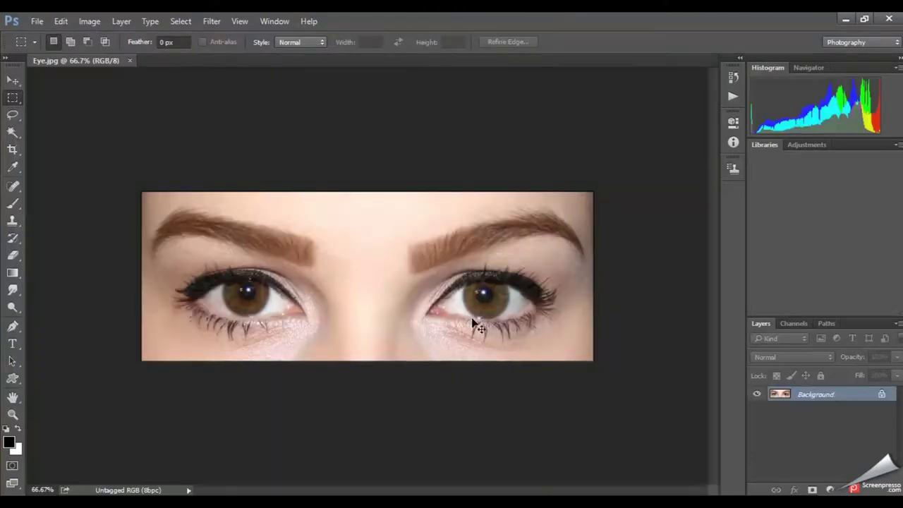
key("ctrl+0")
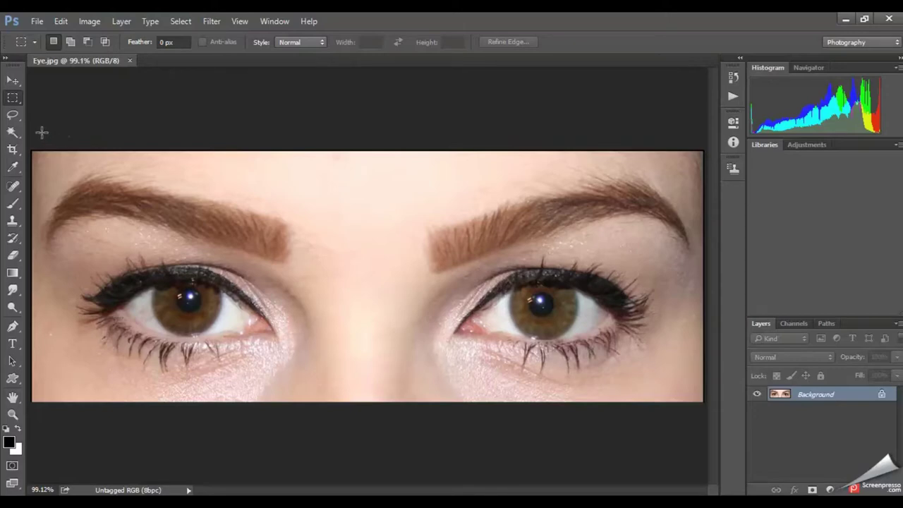
right_click(15, 100)
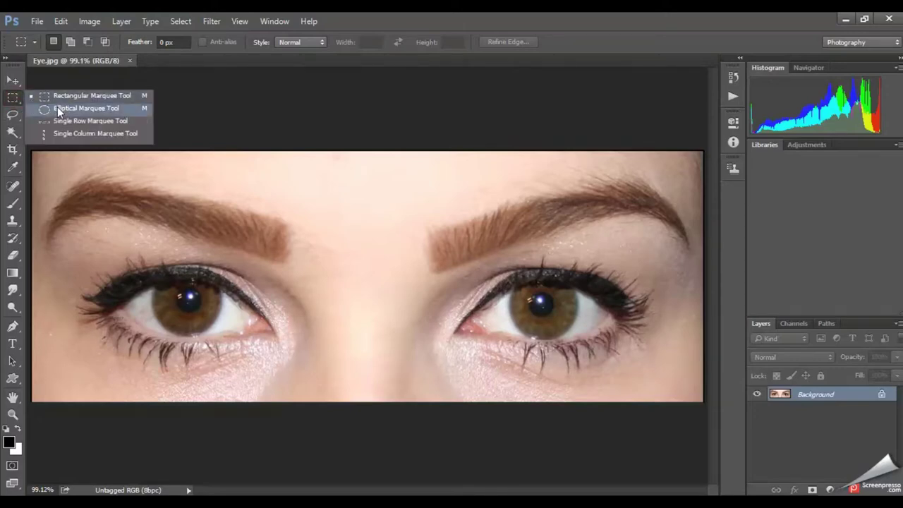
Draw elliptical marquee circles around the left and right irises, adding them into one selection
left_click(92, 107)
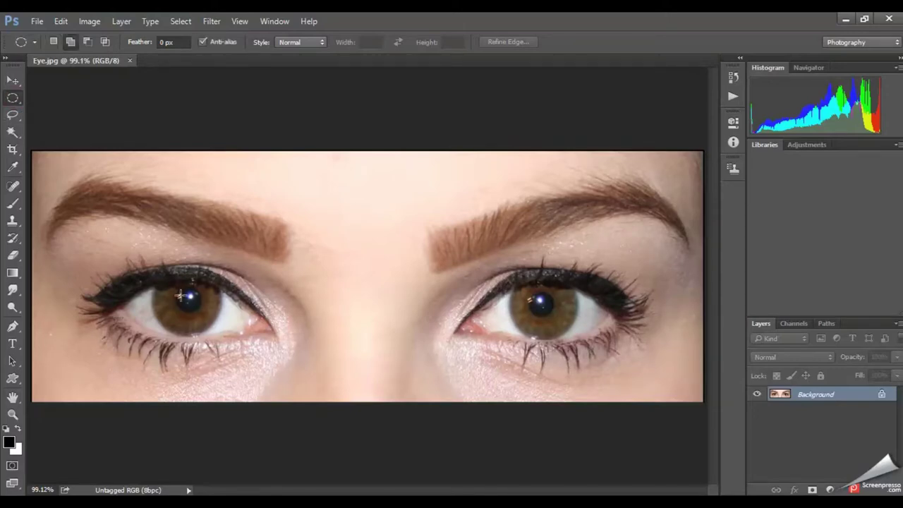
left_click_drag(188, 297, 243, 330)
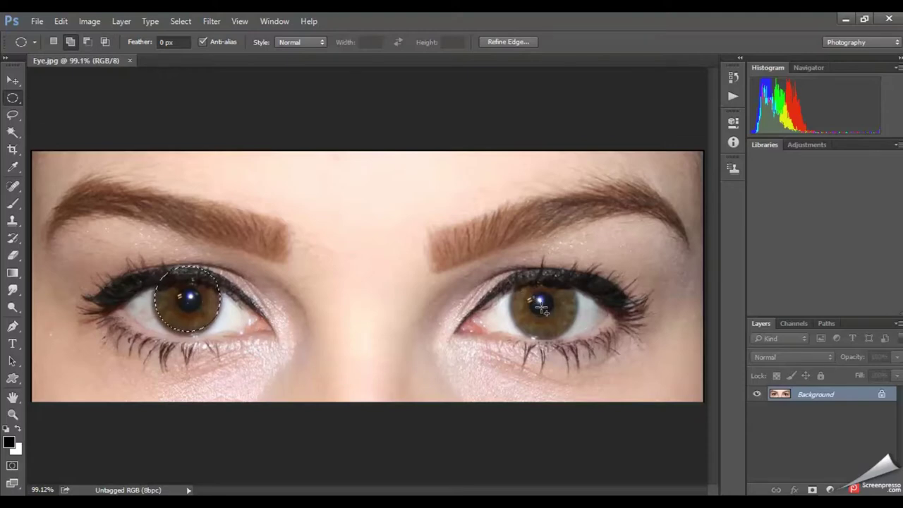
left_click(72, 42)
left_click_drag(543, 305, 589, 340)
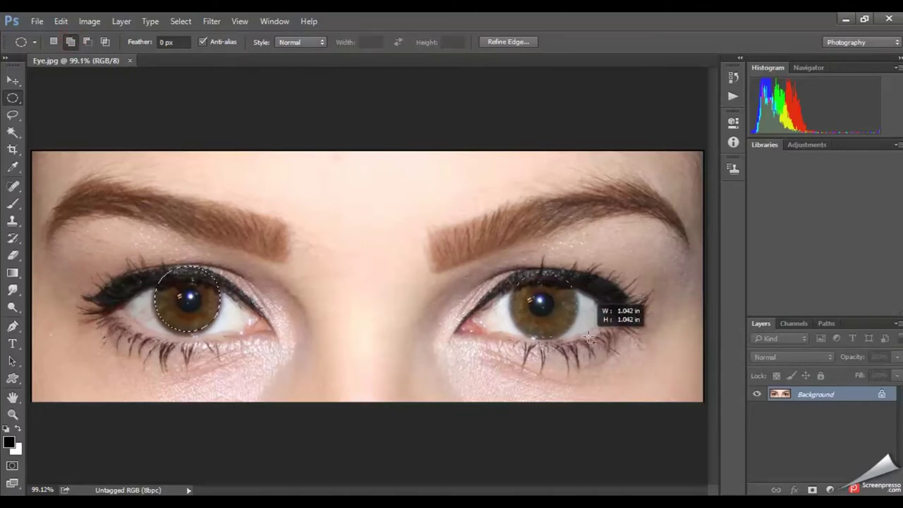
left_click_drag(590, 339, 589, 339)
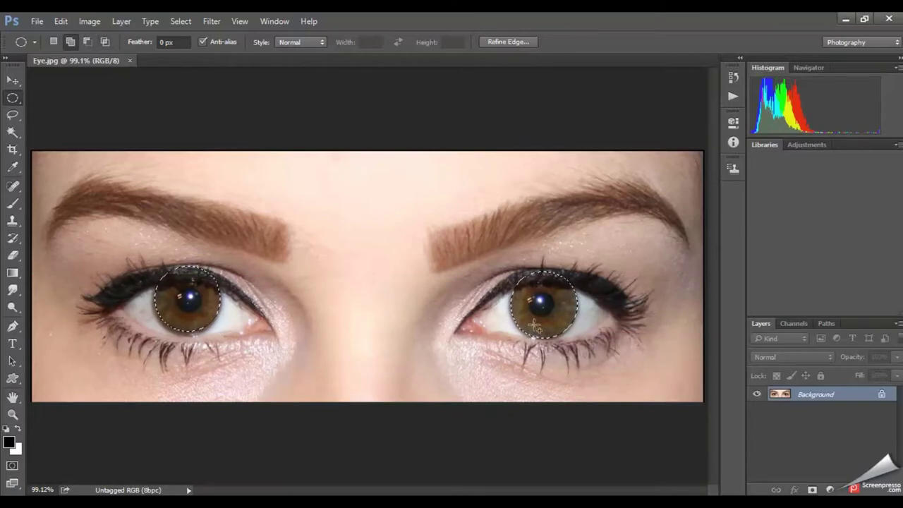
right_click(515, 291)
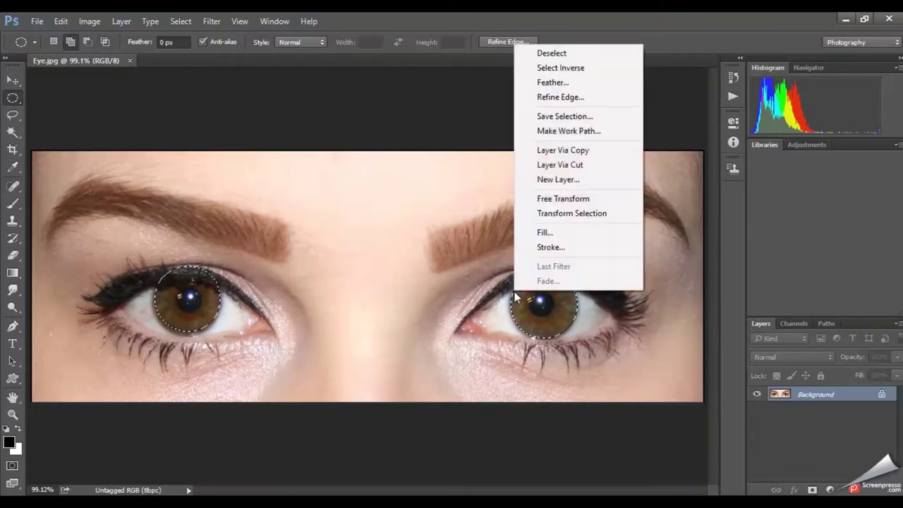
Feather both iris selections by 5 pixels
left_click(554, 83)
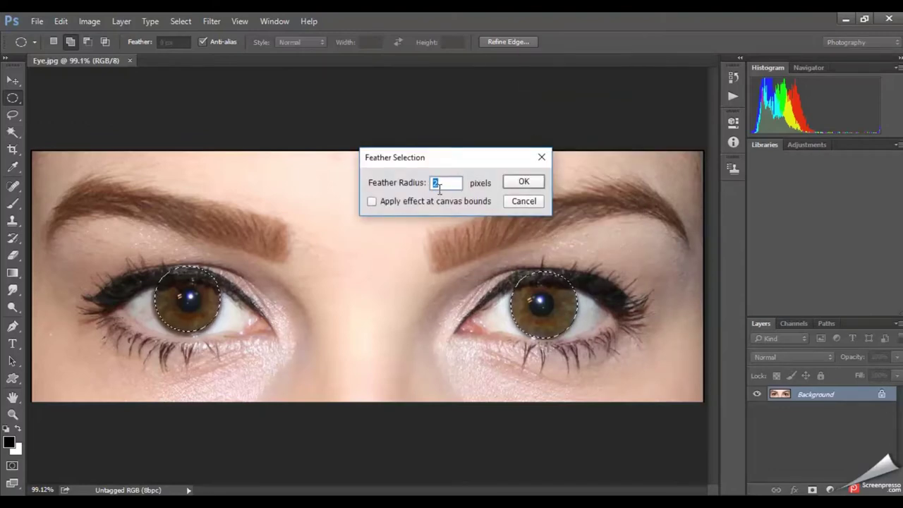
key("Return")
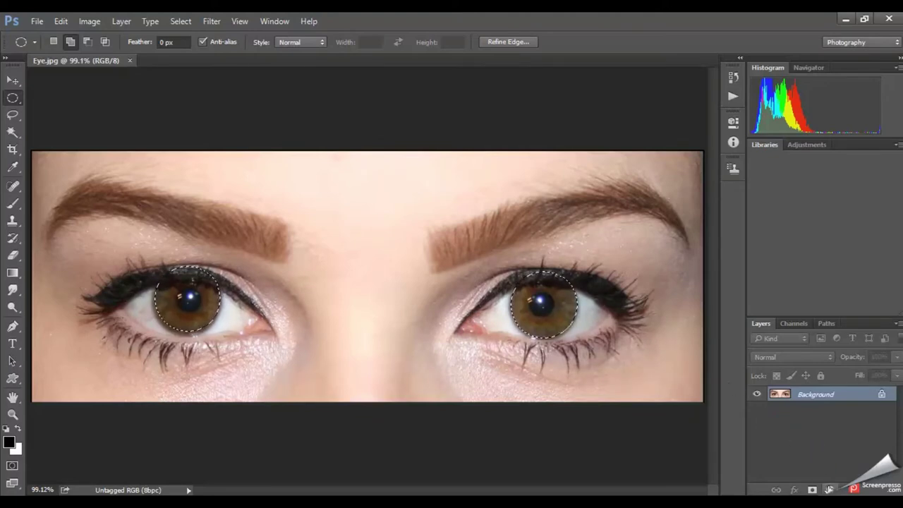
left_click(829, 489)
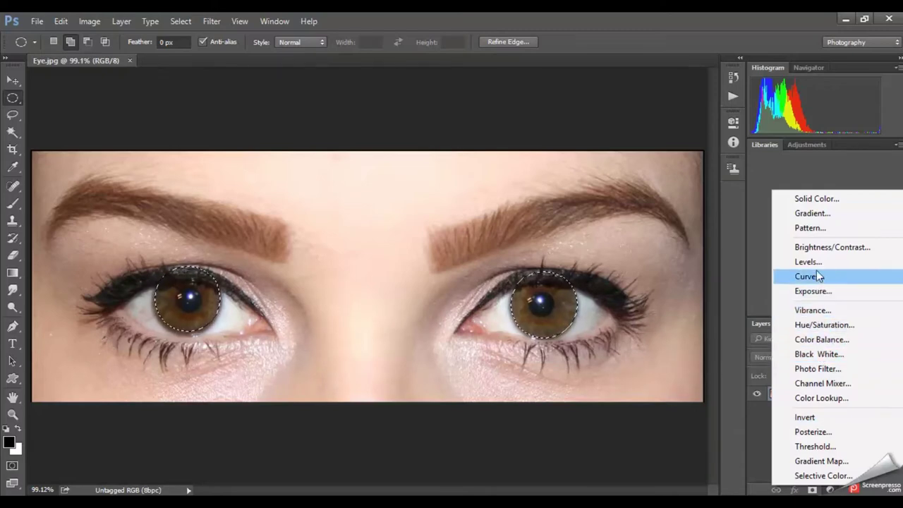
Add a Solid Color fill layer over the irises, coloured blue 0e0eeb
left_click(808, 200)
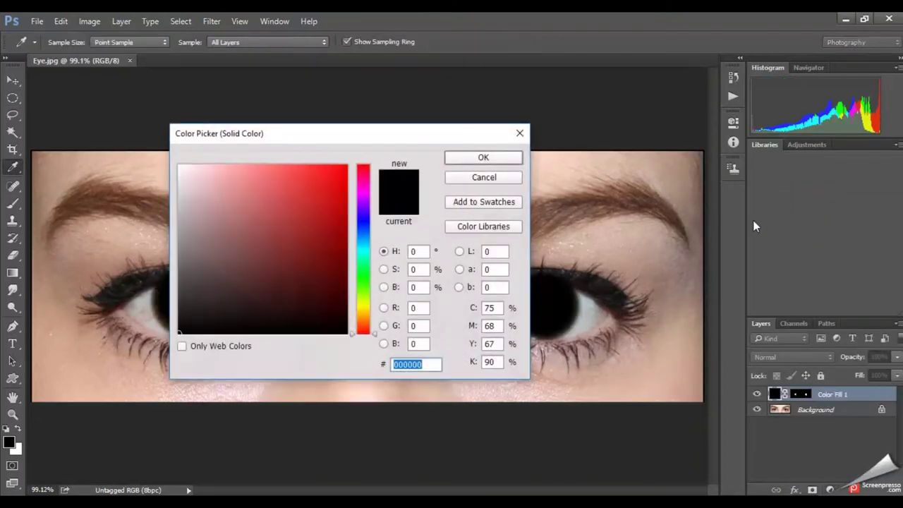
mouse_move(355, 136)
left_mouse_down()
mouse_move(527, 120)
mouse_move(672, 58)
mouse_move(621, 16)
mouse_move(370, 17)
left_mouse_up()
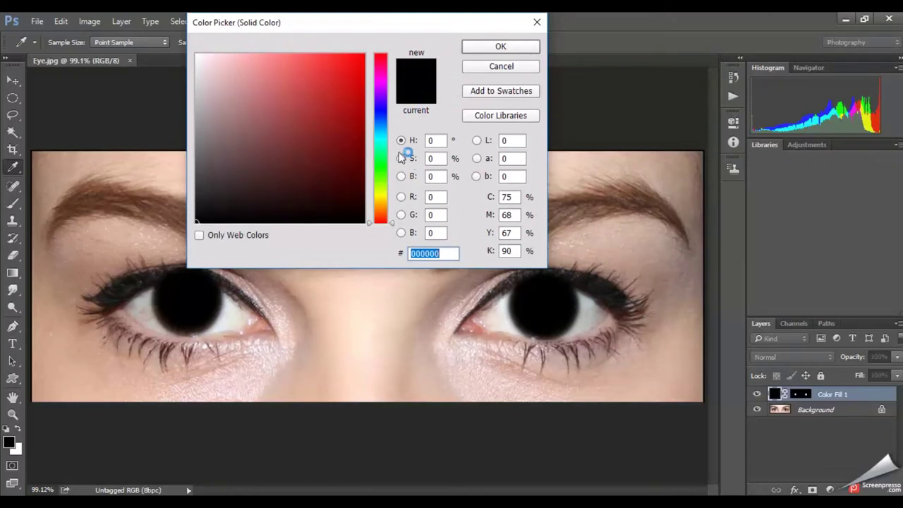
left_click_drag(348, 78, 362, 60)
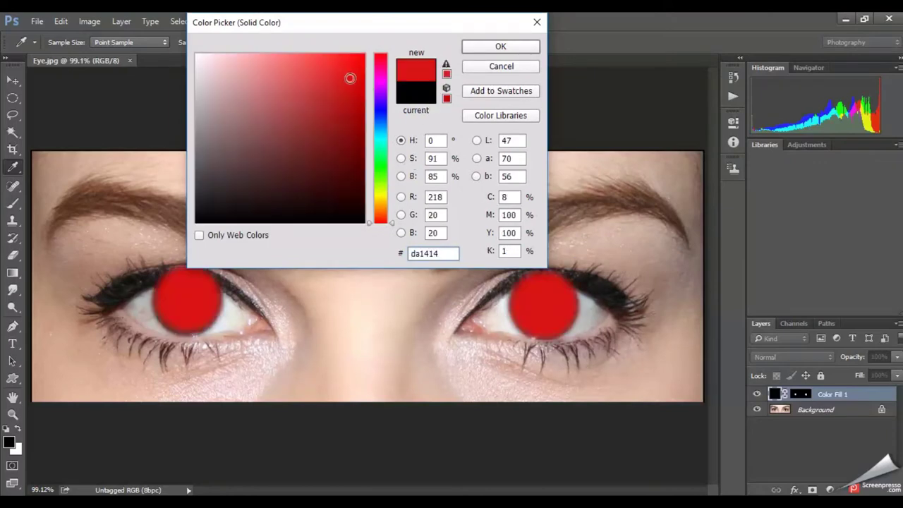
left_click(384, 114)
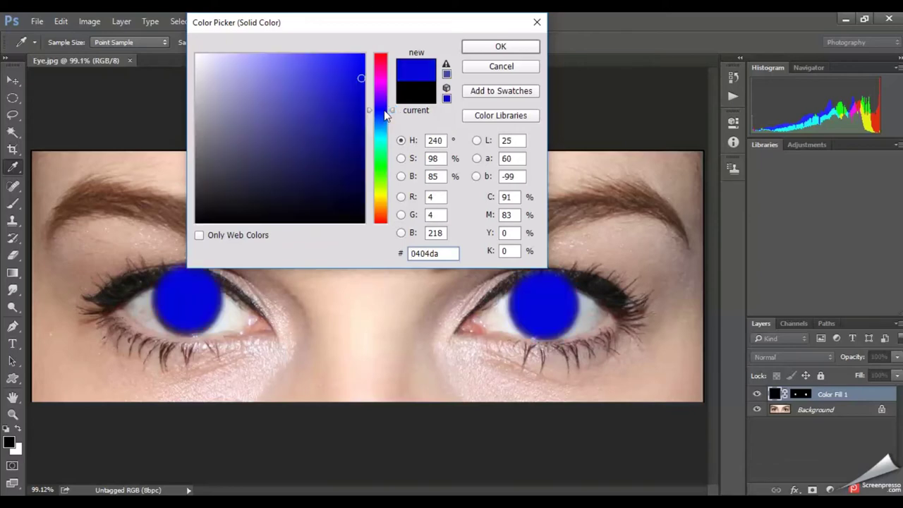
left_click_drag(362, 77, 354, 66)
left_click(498, 48)
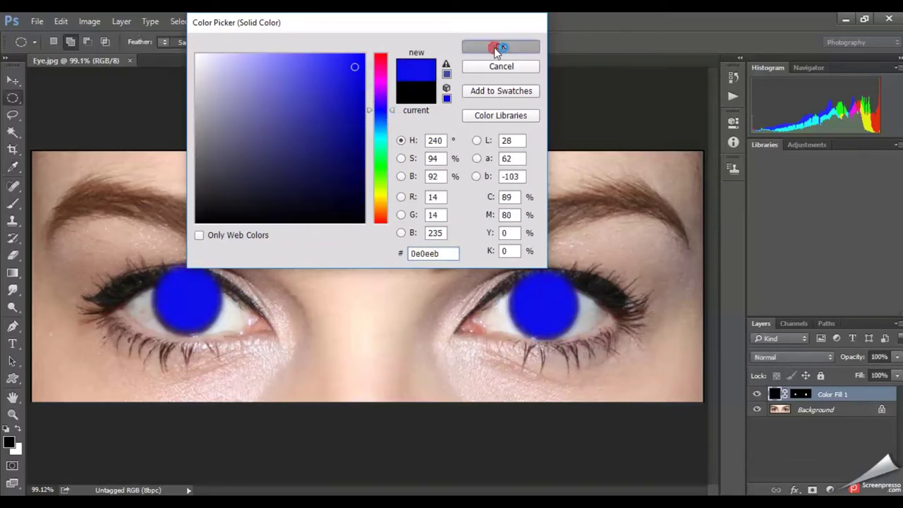
Set the Color Fill 1 layer to Overlay blend mode at 70% opacity
left_click(804, 358)
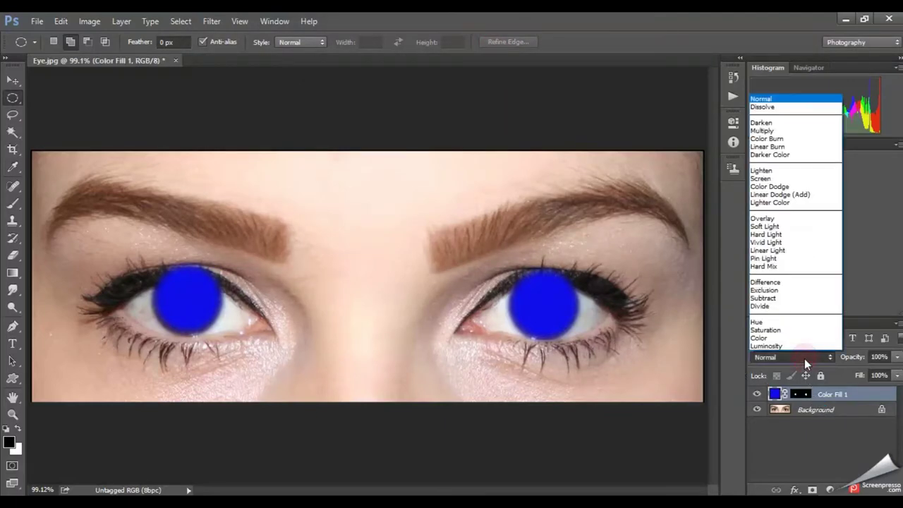
left_click(766, 219)
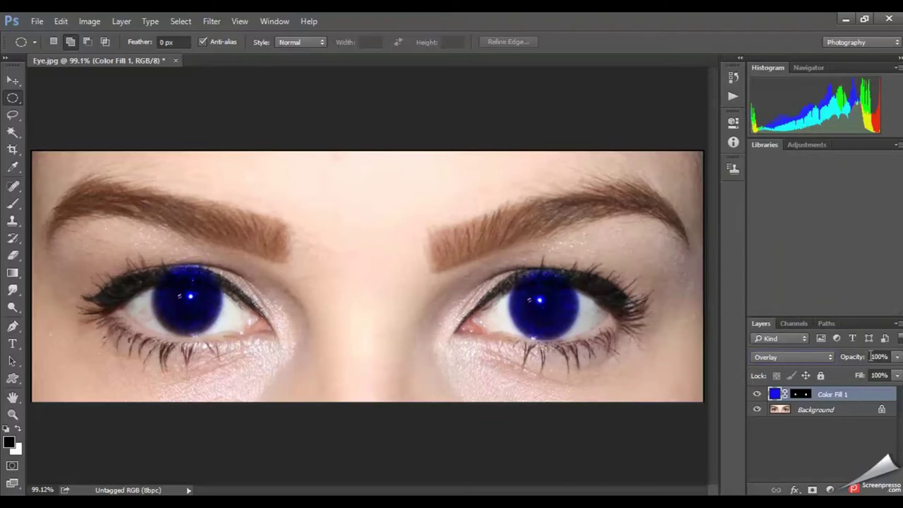
left_click_drag(866, 358, 840, 361)
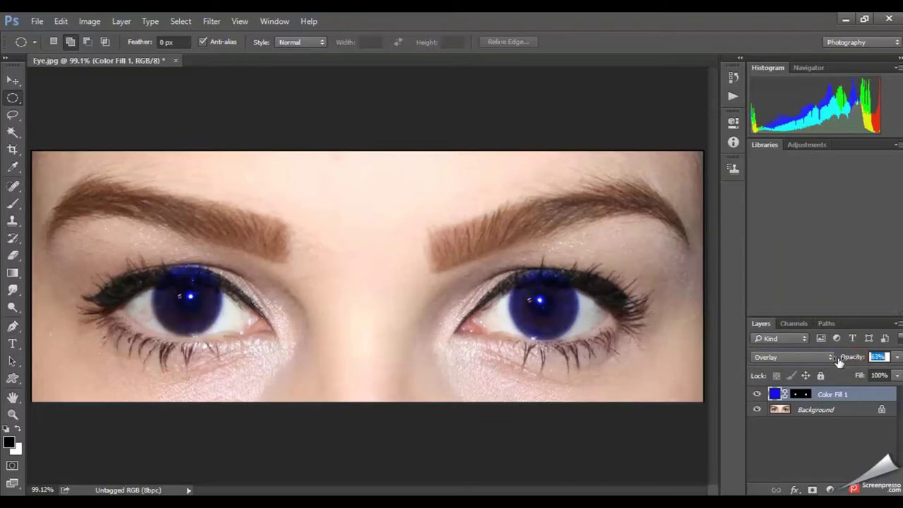
left_click_drag(845, 361, 845, 380)
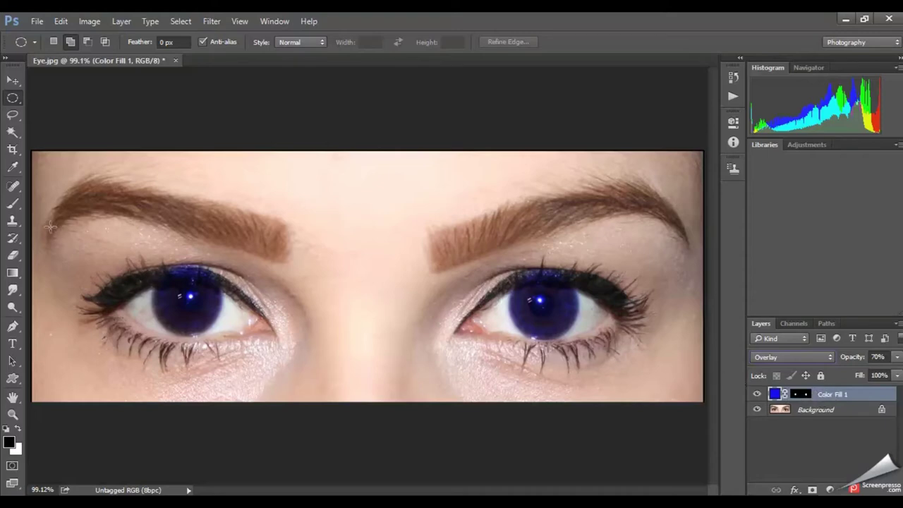
left_click(13, 273)
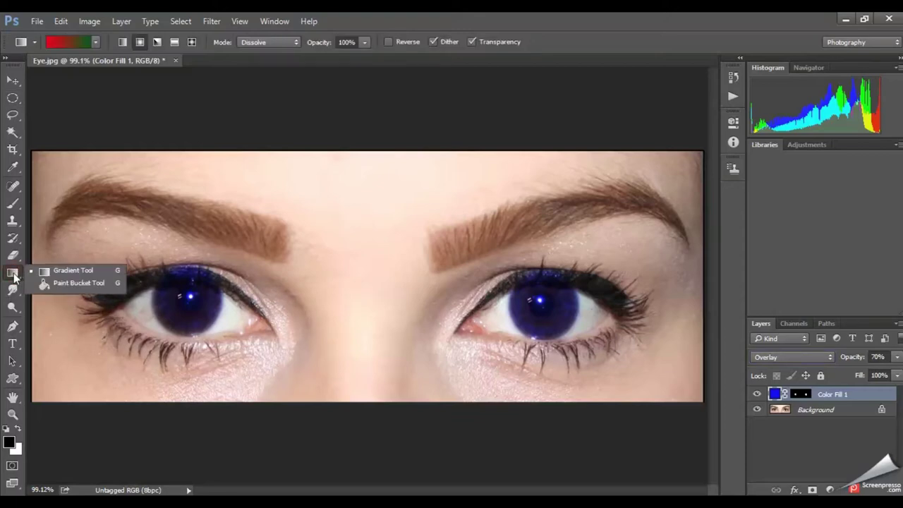
Erase the blue spill over both upper eyelids on the Color Fill 1 mask
left_click(13, 256)
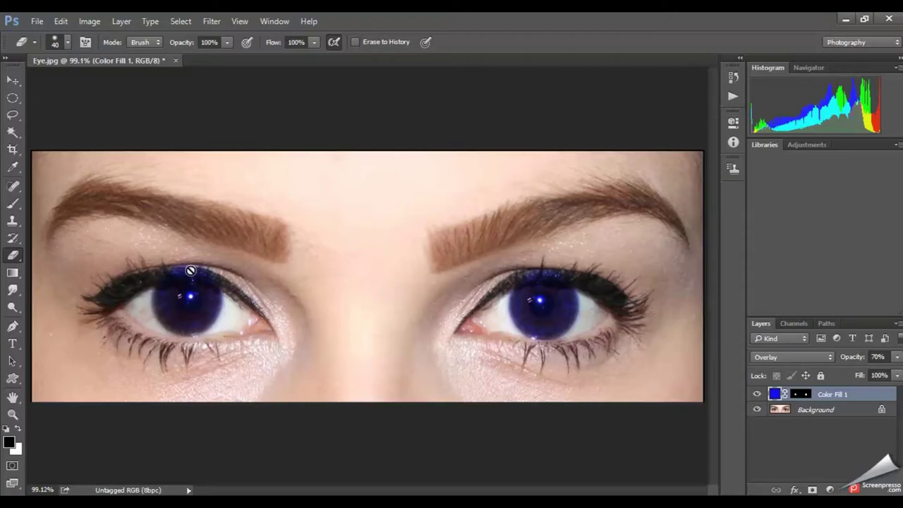
left_click(794, 398)
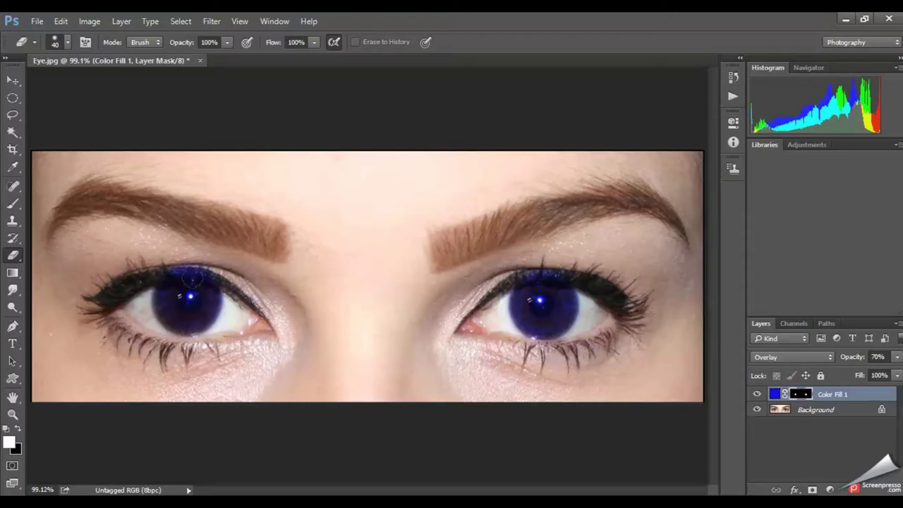
mouse_move(199, 261)
left_mouse_down()
mouse_move(166, 264)
mouse_move(212, 270)
mouse_move(144, 272)
left_mouse_up()
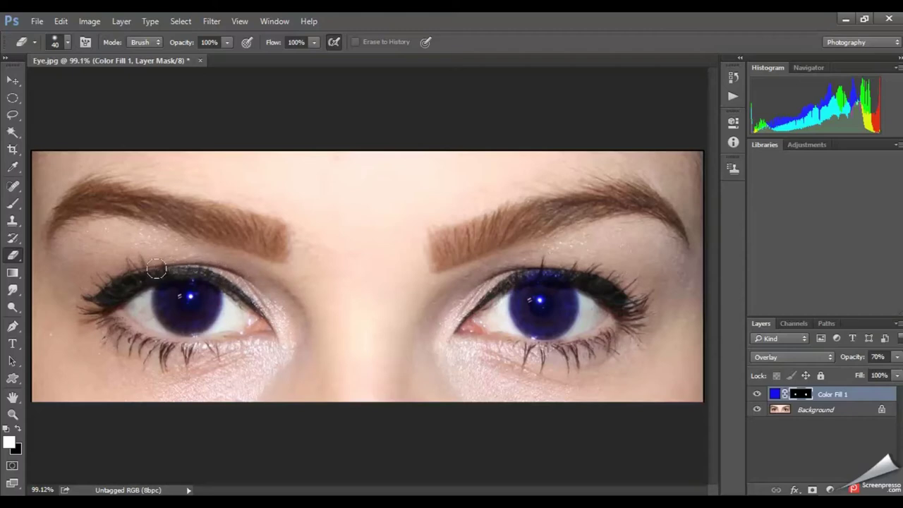
left_click_drag(572, 273, 503, 275)
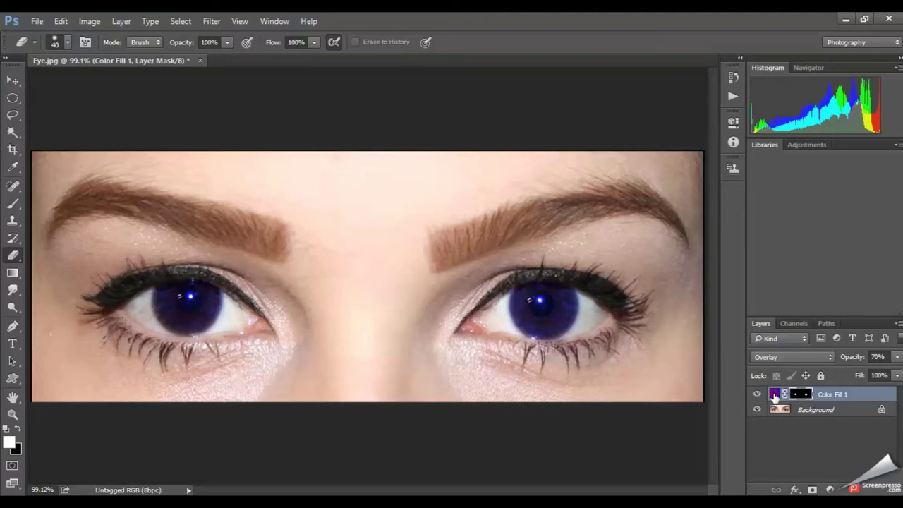
Try several Color Fill 1 hues, then settle on cyan 0edffe
double_click(775, 395)
mouse_move(362, 78)
left_mouse_down()
mouse_move(289, 99)
mouse_move(262, 125)
mouse_move(261, 140)
mouse_move(308, 183)
mouse_move(298, 160)
mouse_move(343, 127)
mouse_move(374, 151)
mouse_move(364, 81)
mouse_move(374, 71)
mouse_move(352, 70)
left_mouse_up()
left_click(354, 76)
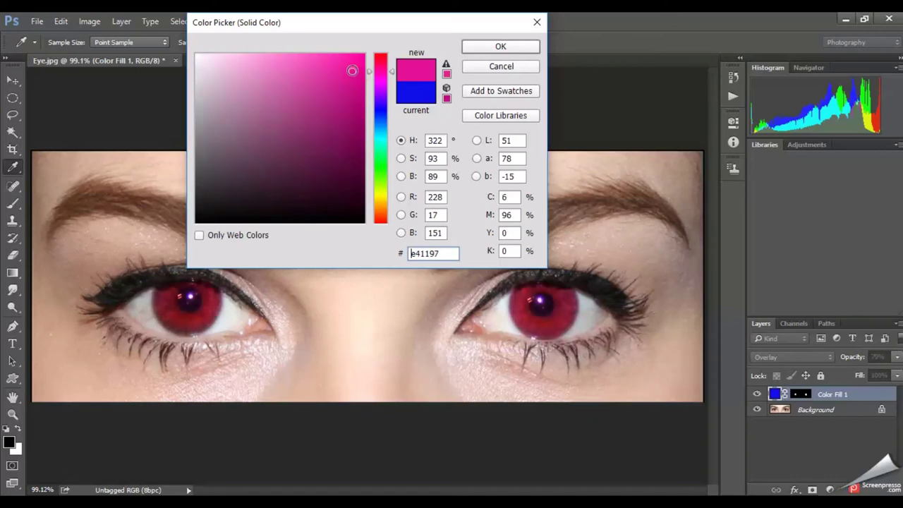
left_click_drag(354, 69, 365, 57)
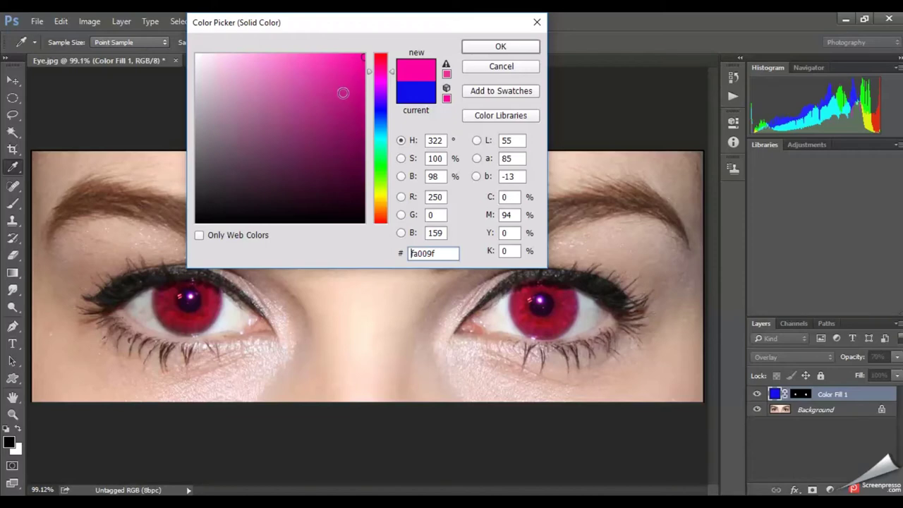
mouse_move(343, 68)
left_mouse_down()
mouse_move(309, 104)
mouse_move(304, 134)
left_mouse_up()
mouse_move(380, 141)
left_mouse_down()
mouse_move(380, 166)
mouse_move(358, 148)
left_mouse_up()
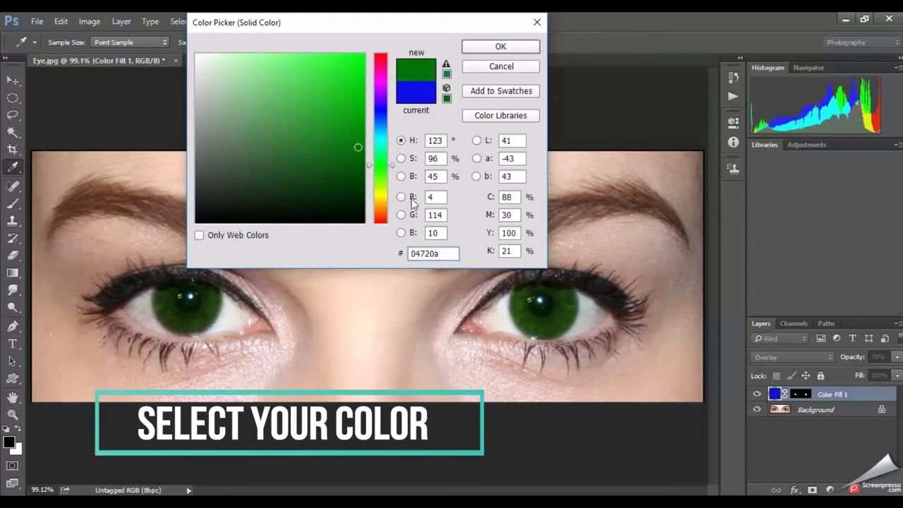
left_click_drag(388, 170, 388, 217)
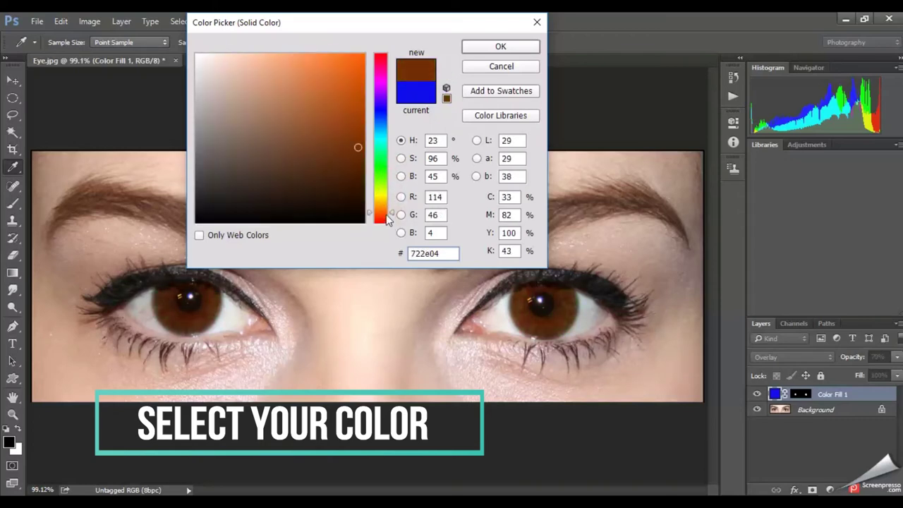
left_click_drag(391, 214, 392, 221)
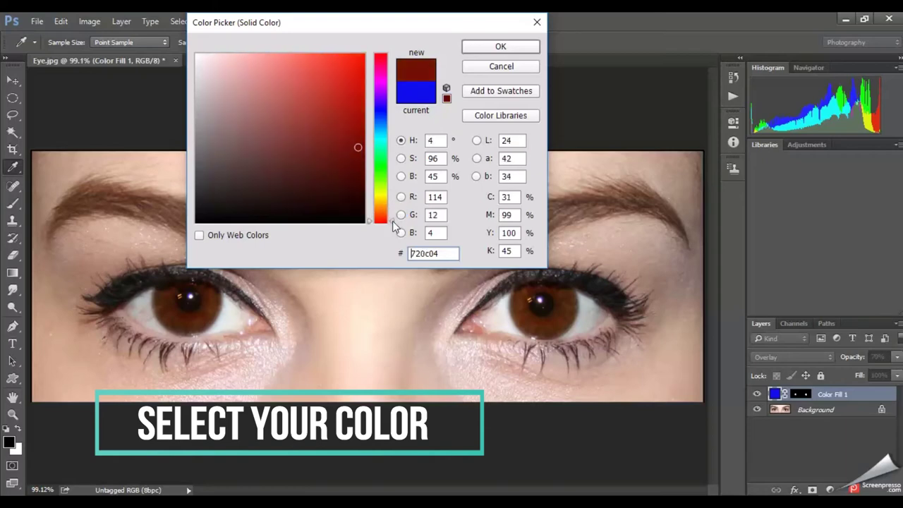
mouse_move(355, 147)
left_mouse_down()
mouse_move(346, 91)
mouse_move(356, 58)
left_mouse_up()
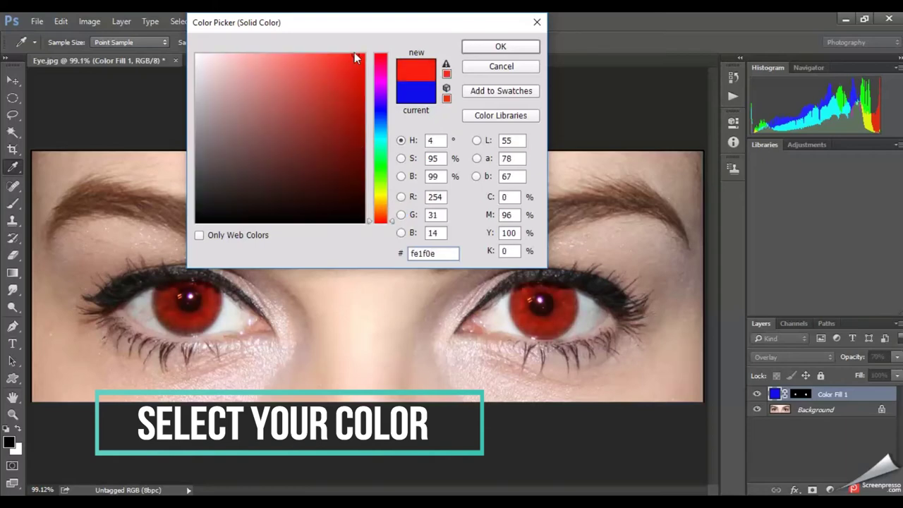
mouse_move(375, 120)
left_mouse_down()
mouse_move(380, 70)
mouse_move(379, 83)
left_mouse_up()
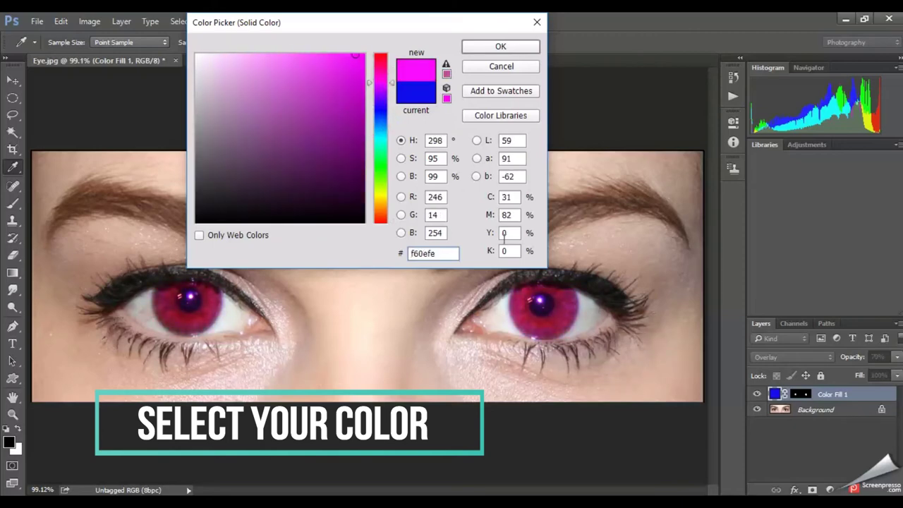
left_click_drag(369, 82, 371, 134)
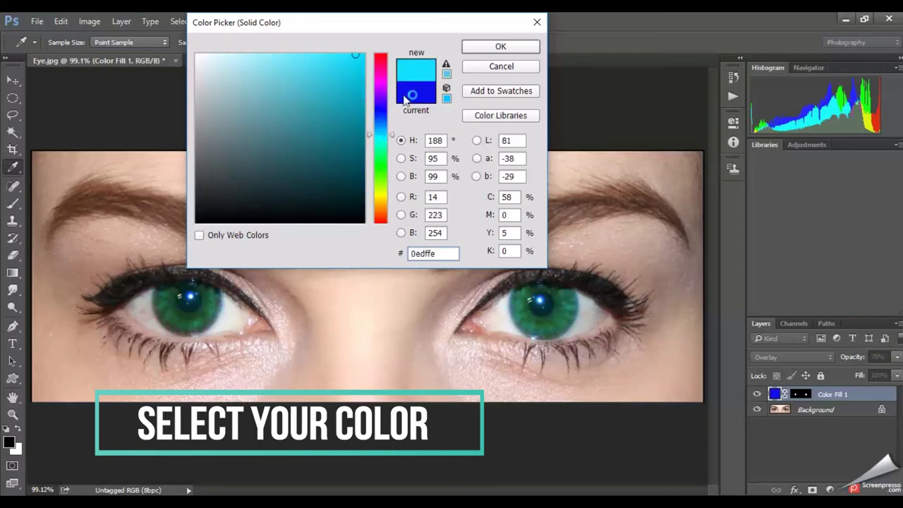
left_click(492, 47)
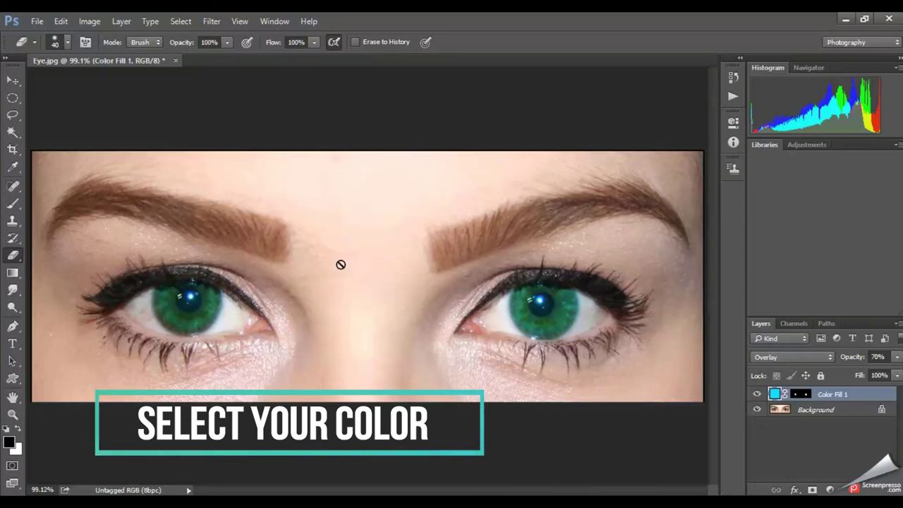
Open the Save As dialog and its file format list for the edited image
left_click(49, 22)
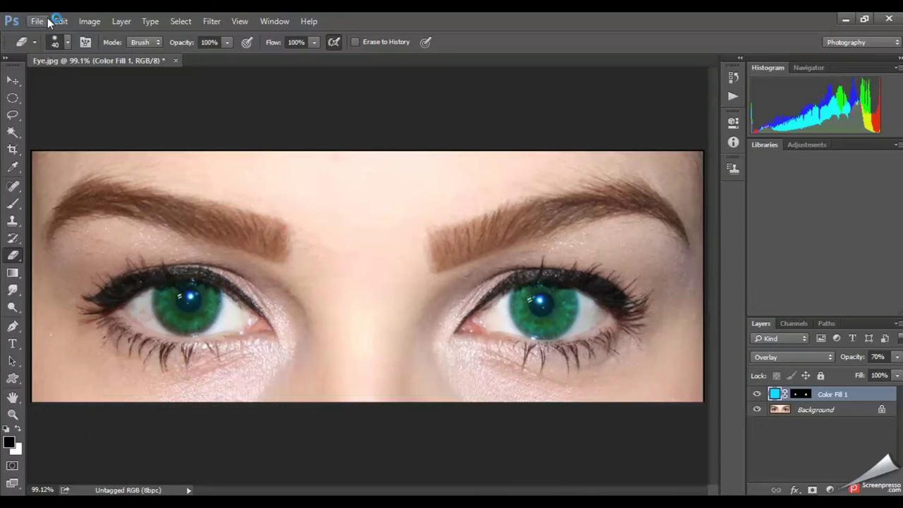
left_click(37, 21)
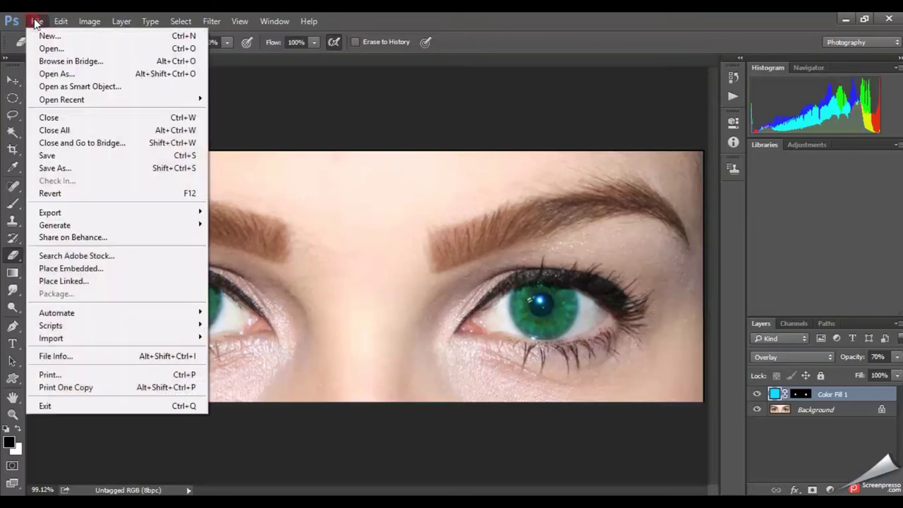
left_click(70, 168)
left_click(204, 357)
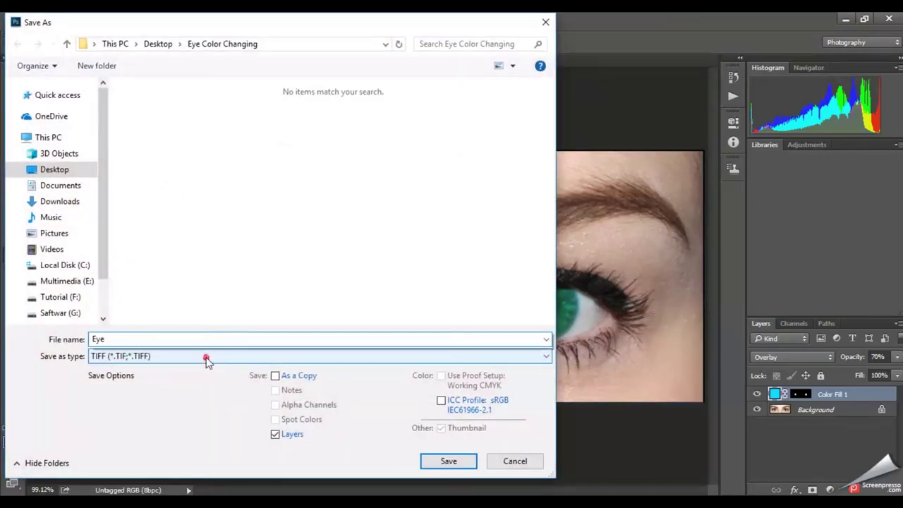
Save the image as JPEG 'Eye Color Changing in Photoshop.jpg' with default JPEG options
left_click(201, 224)
double_click(177, 336)
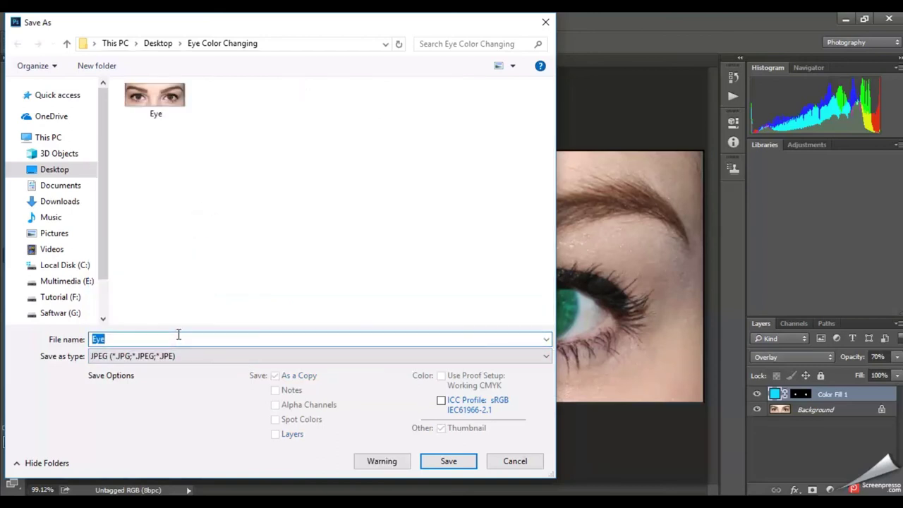
type("E")
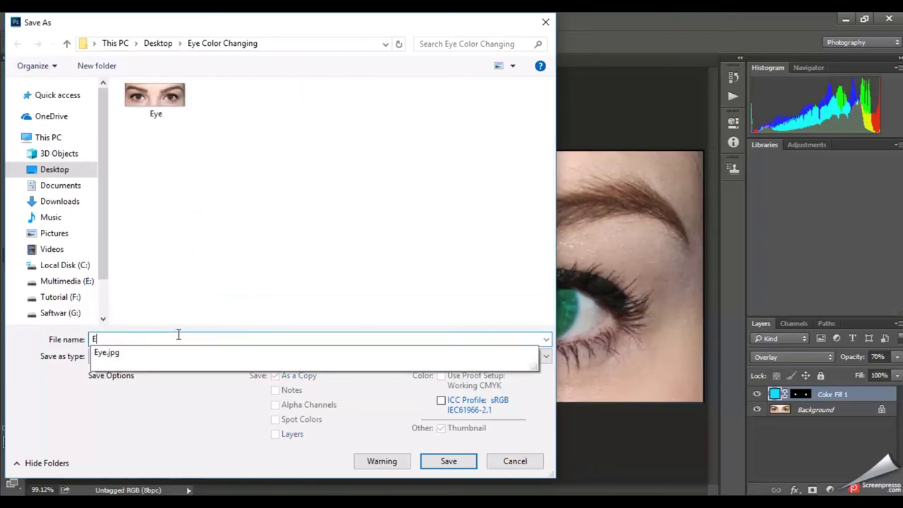
type("ye C")
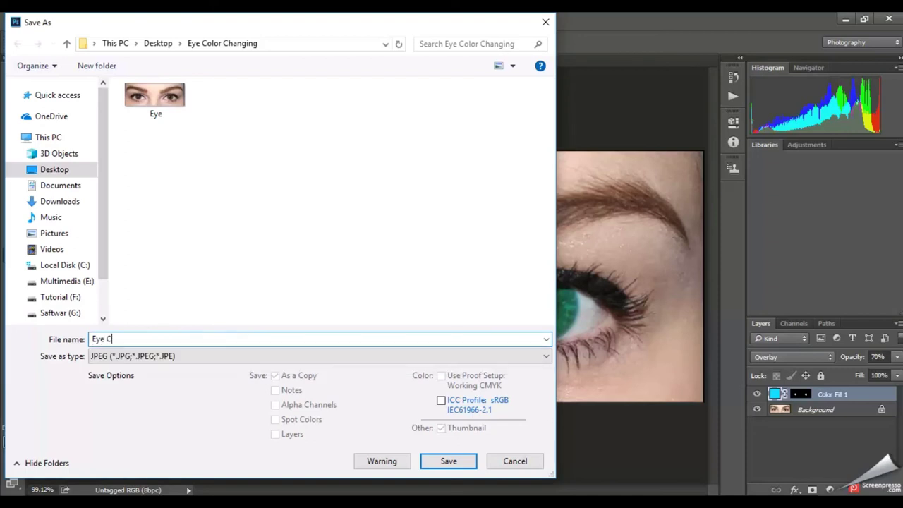
type("olor Chang")
type("ing in P")
type("ho")
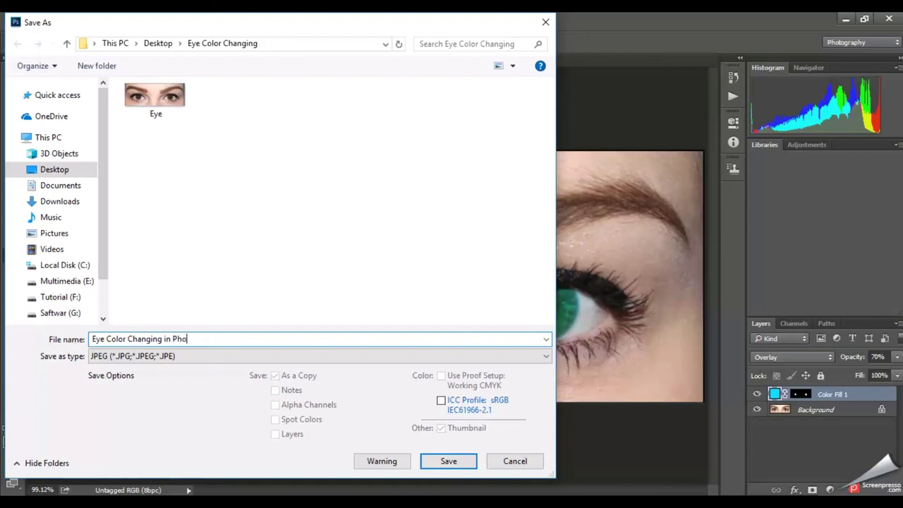
type("toshop")
left_click(439, 461)
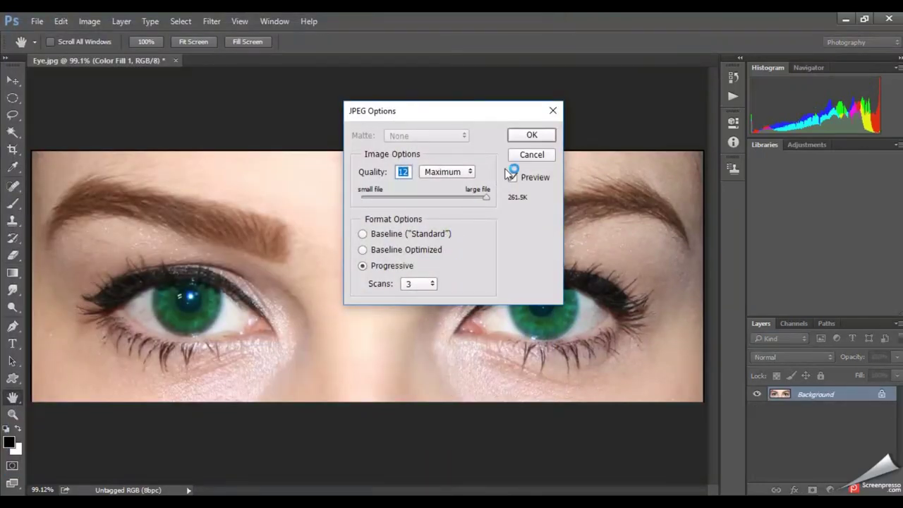
left_click(528, 135)
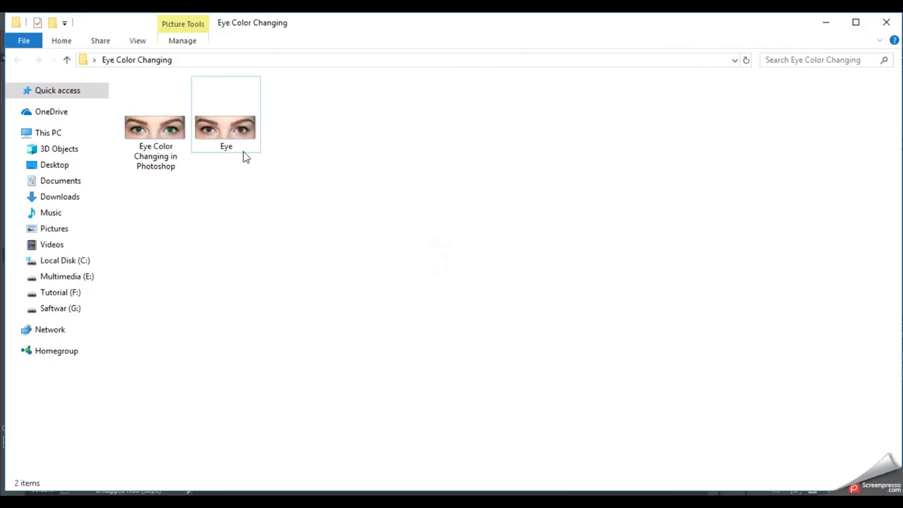
Open Eye.jpg in Photos and flip between the brown-eyed original and green-eyed copy
double_click(233, 135)
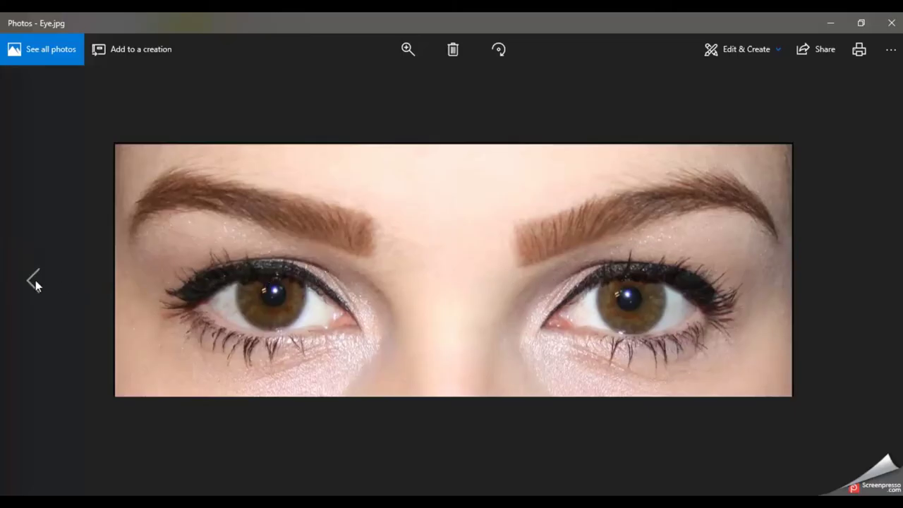
left_click(35, 280)
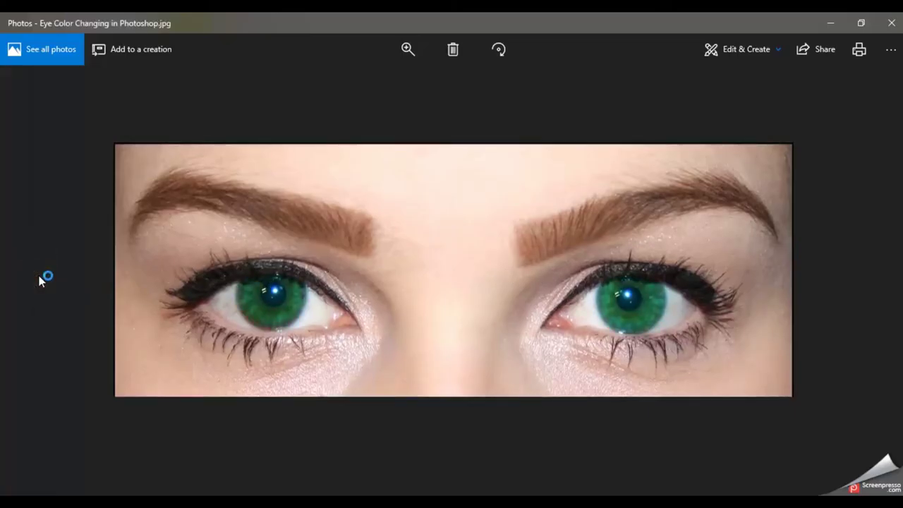
left_click(38, 280)
left_click(39, 280)
left_click(38, 280)
left_click(39, 280)
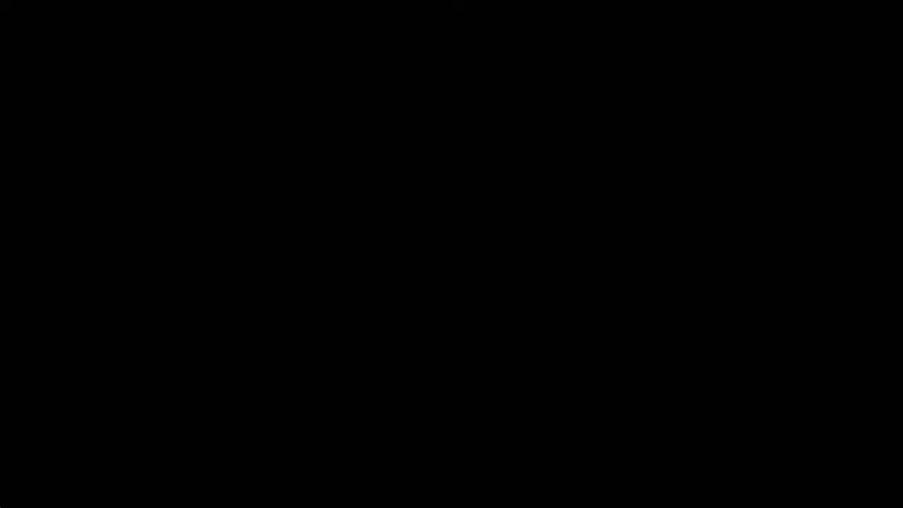